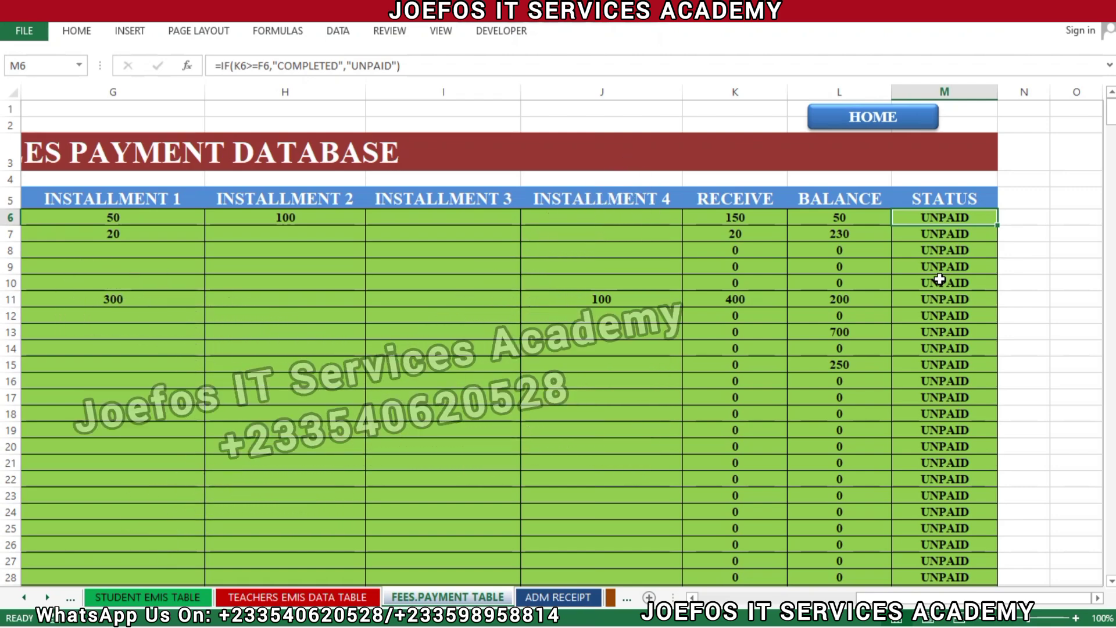
{"action": "left_click", "coordinate": [671, 264]}
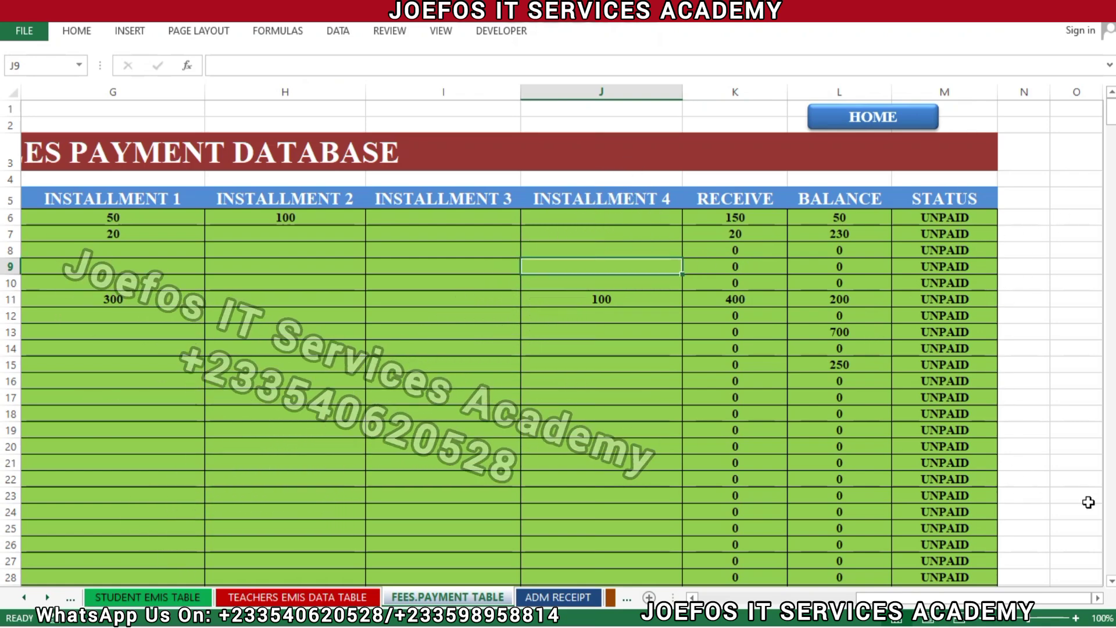
{"action": "mouse_move", "coordinate": [1112, 115]}
{"action": "left_mouse_down"}
{"action": "mouse_move", "coordinate": [1111, 587]}
{"action": "mouse_move", "coordinate": [1113, 95]}
{"action": "left_mouse_up"}
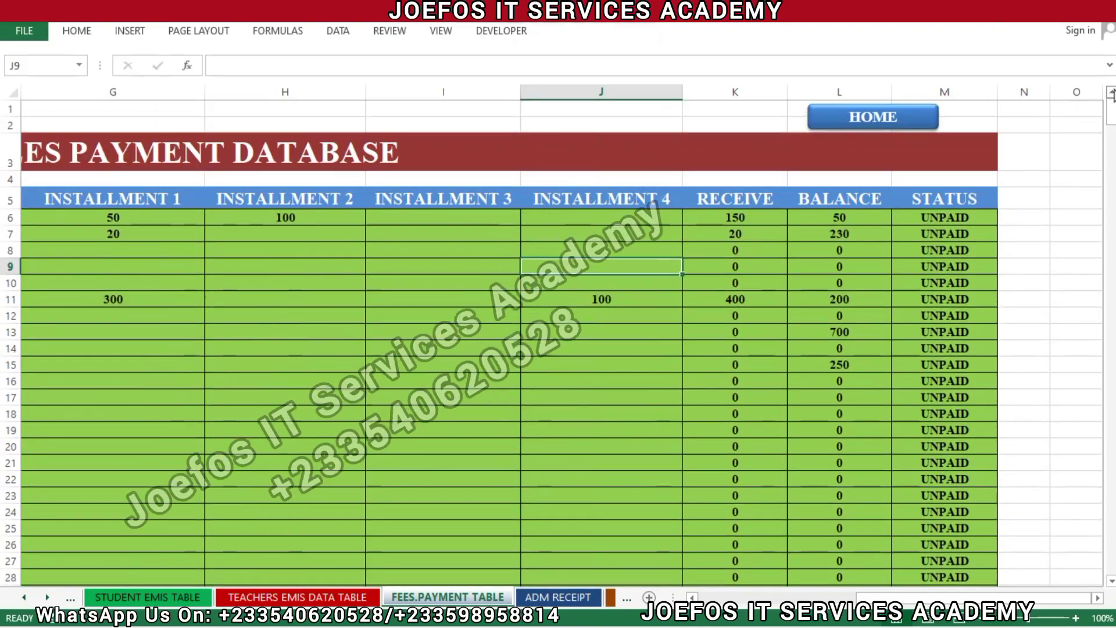
Add an Equal To highlight rule to STATUS cell M6 that formats UNPAID with Light Red Fill with Dark Red Text.
{"action": "left_click", "coordinate": [911, 219]}
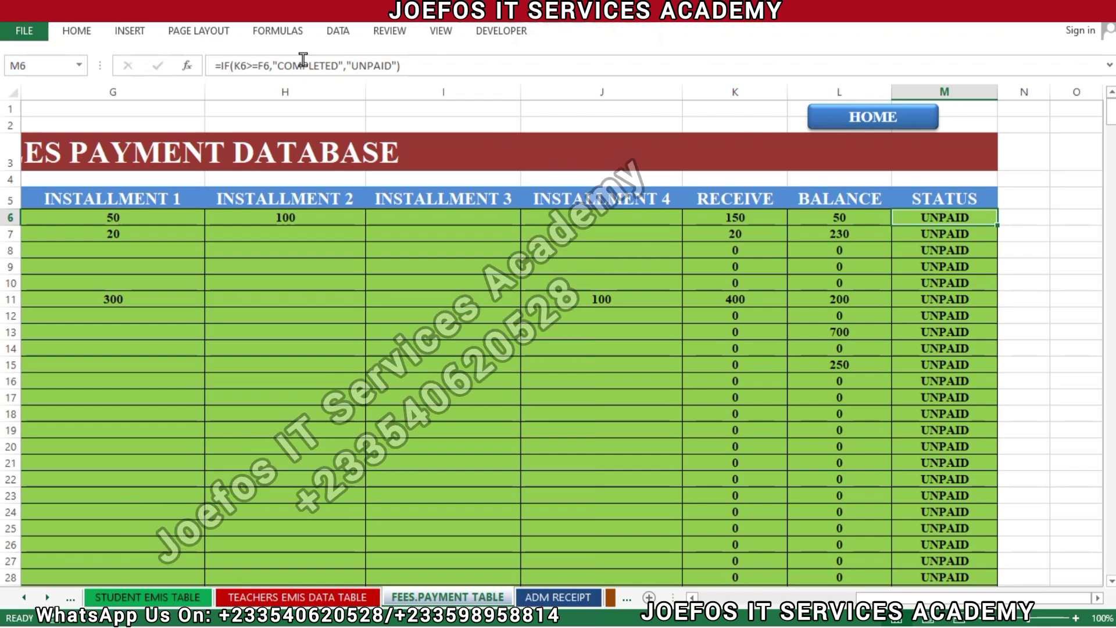
{"action": "left_click", "coordinate": [88, 32]}
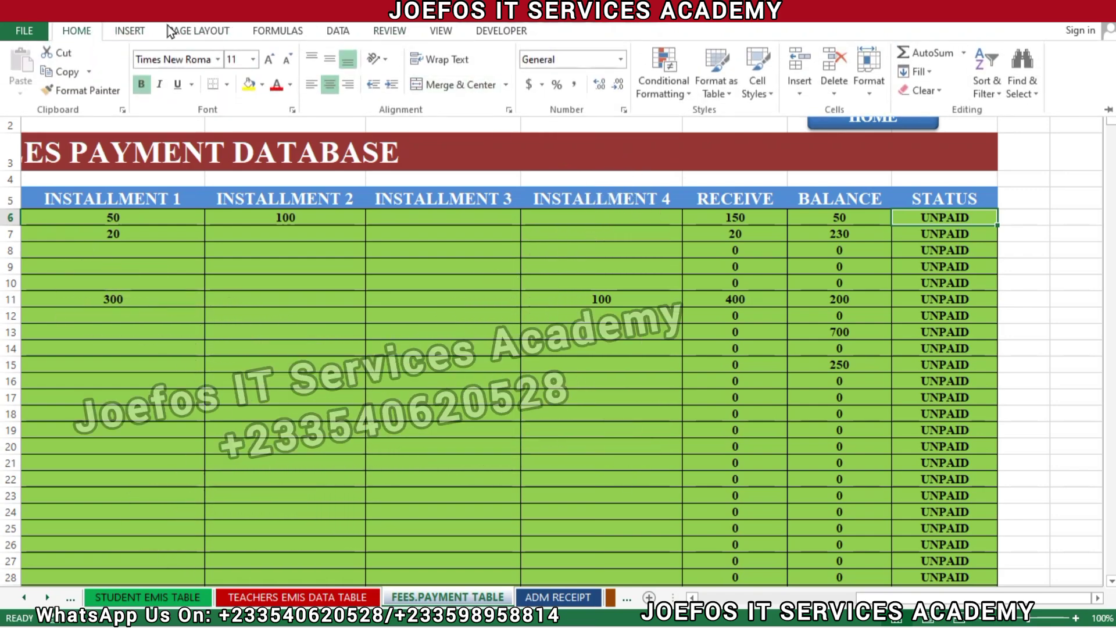
{"action": "left_click", "coordinate": [661, 90]}
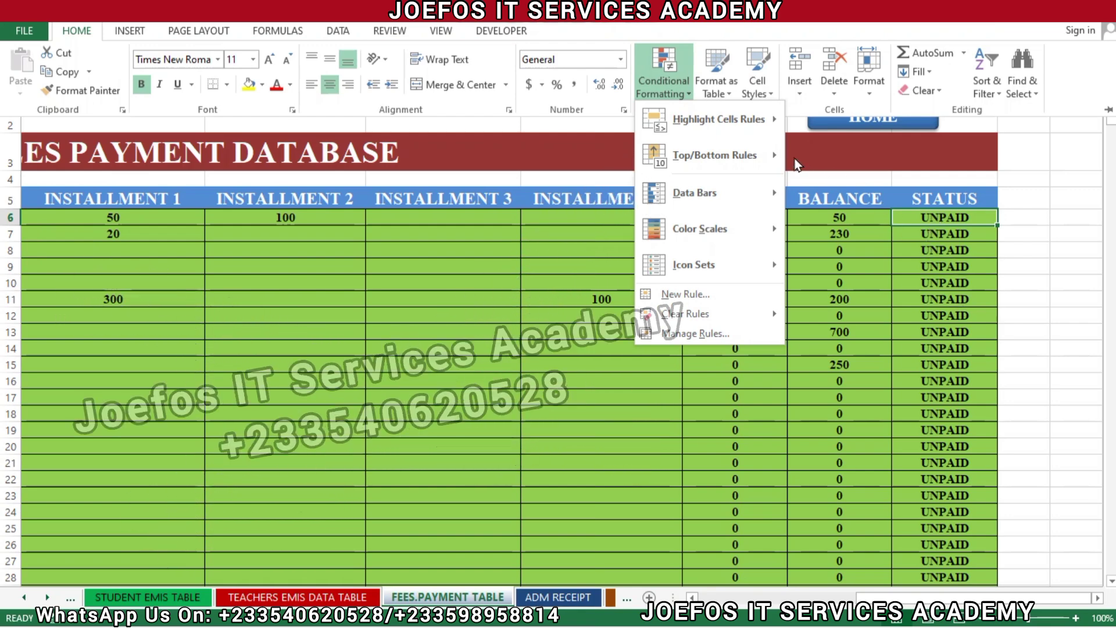
{"action": "left_click", "coordinate": [676, 75]}
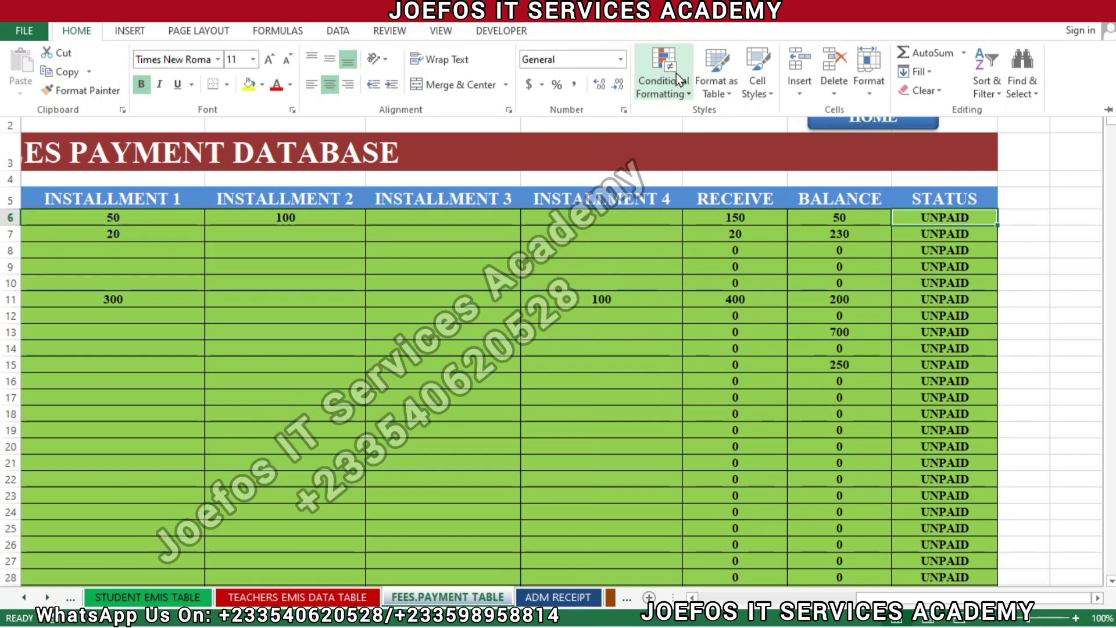
{"action": "left_click", "coordinate": [676, 77]}
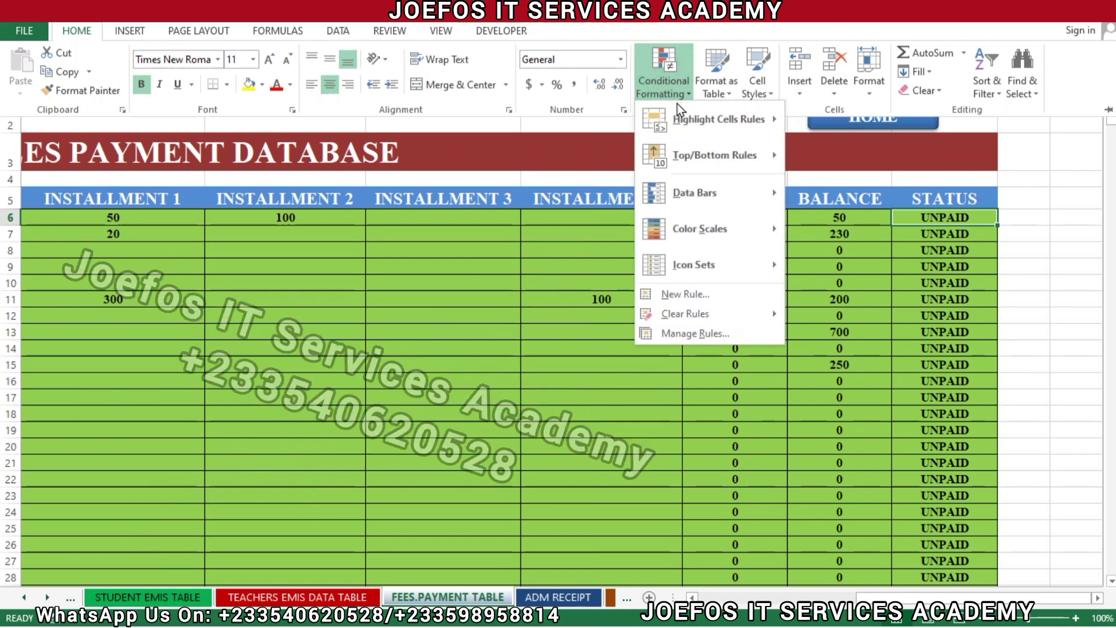
{"action": "mouse_move", "coordinate": [730, 123]}
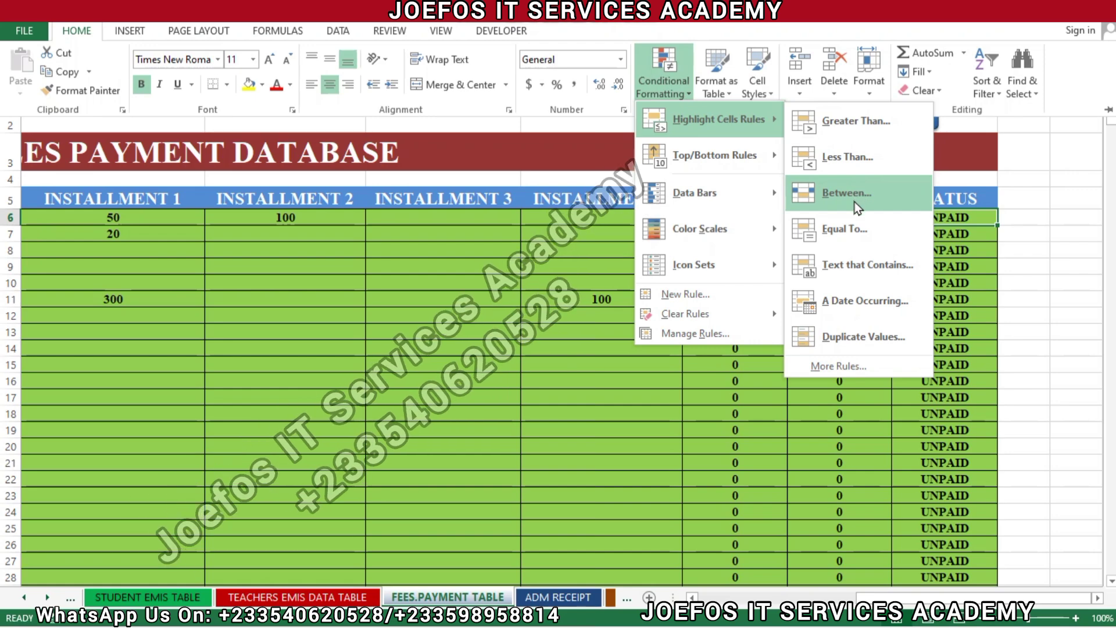
{"action": "left_click", "coordinate": [852, 224]}
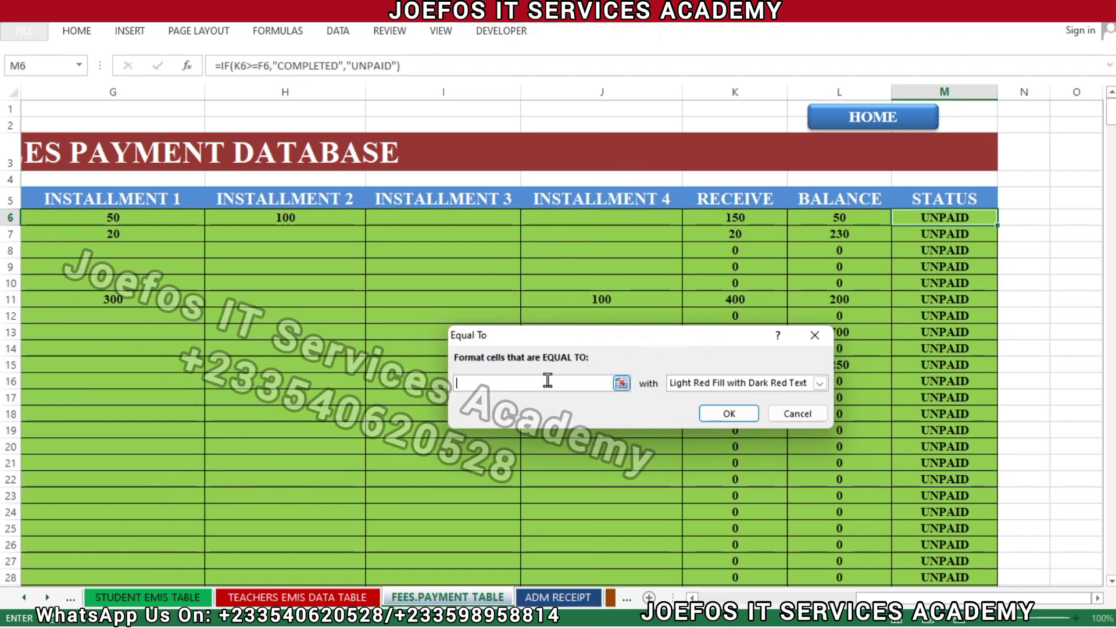
{"action": "type", "text": "UNPAID"}
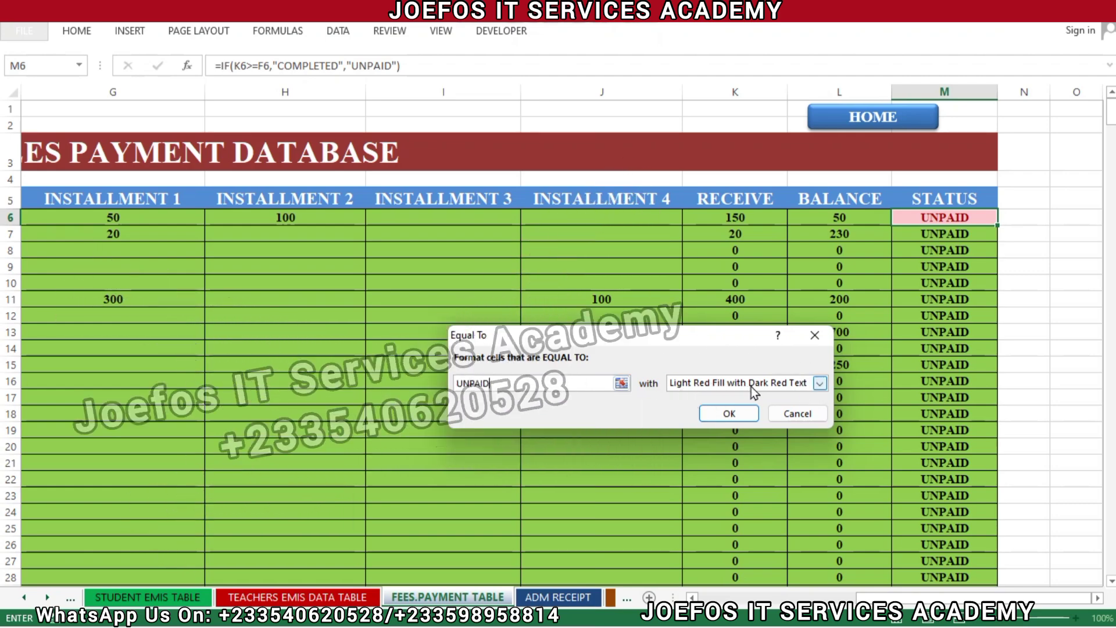
{"action": "left_click", "coordinate": [820, 383]}
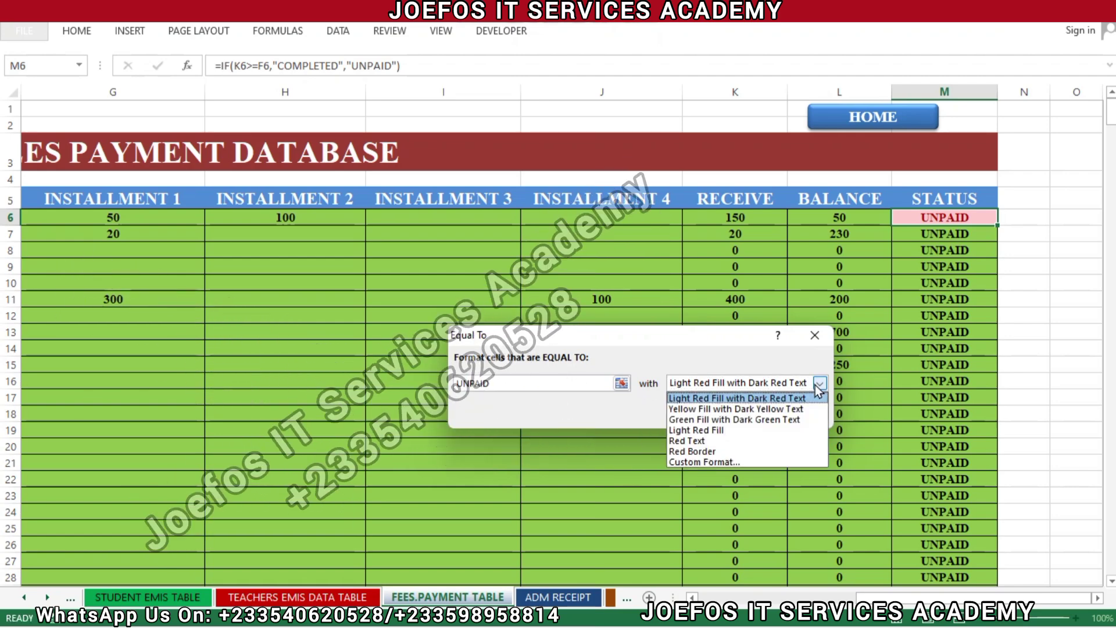
{"action": "left_click", "coordinate": [771, 409]}
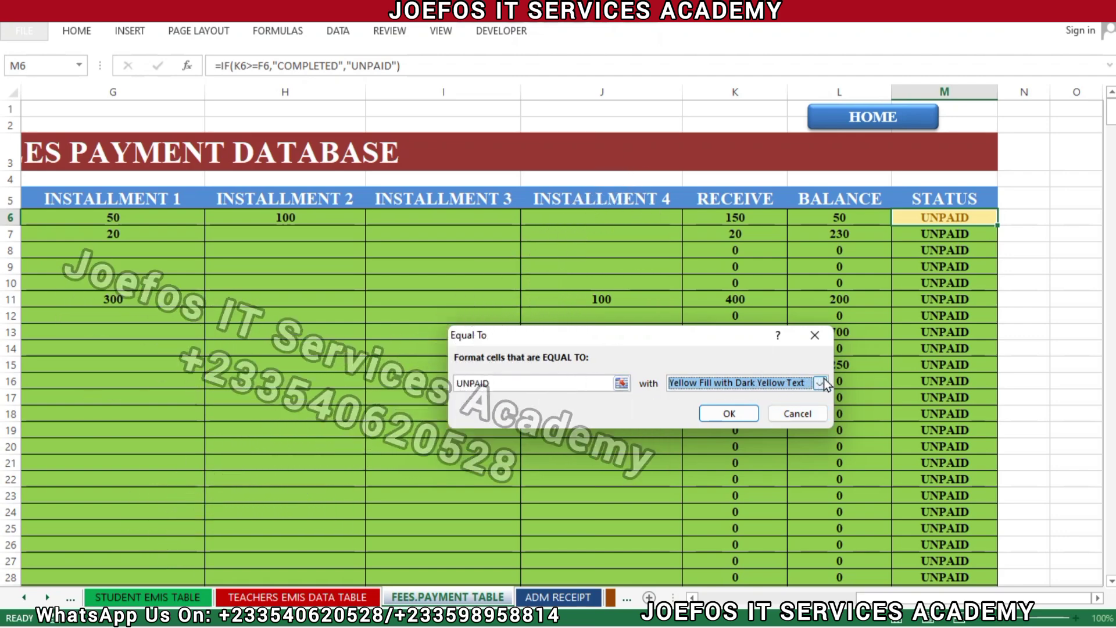
{"action": "left_click", "coordinate": [782, 383]}
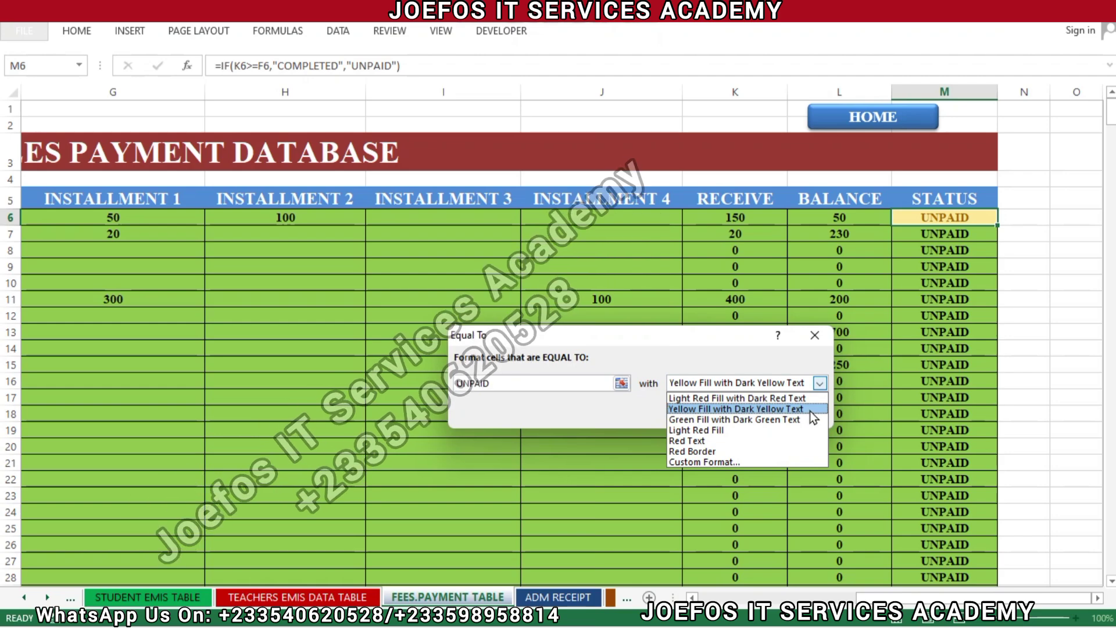
{"action": "left_click", "coordinate": [759, 397]}
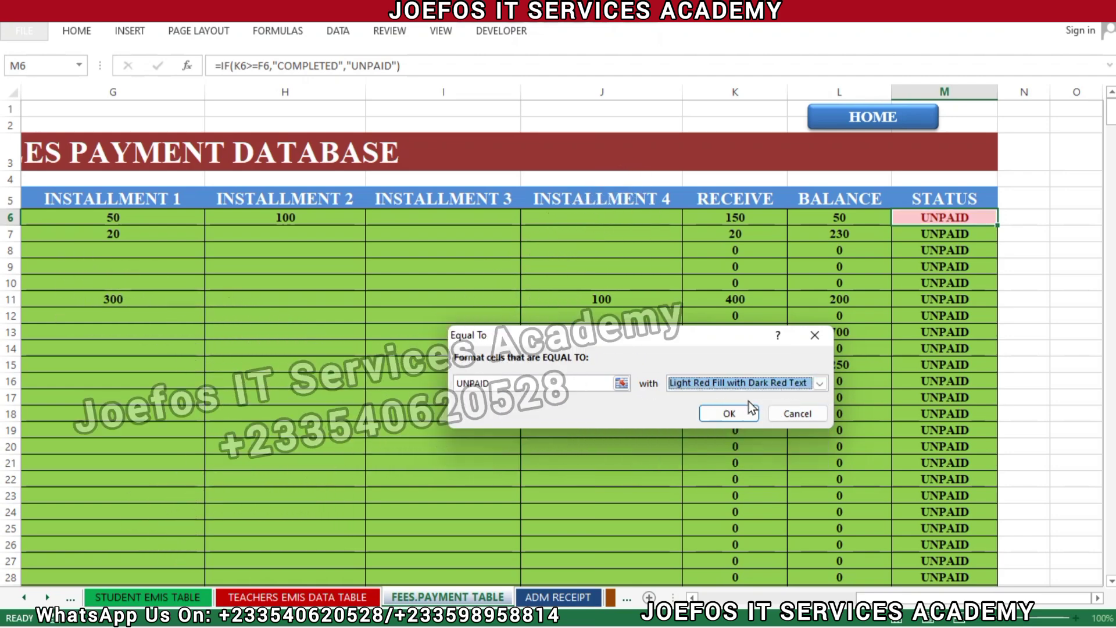
{"action": "left_click", "coordinate": [731, 413]}
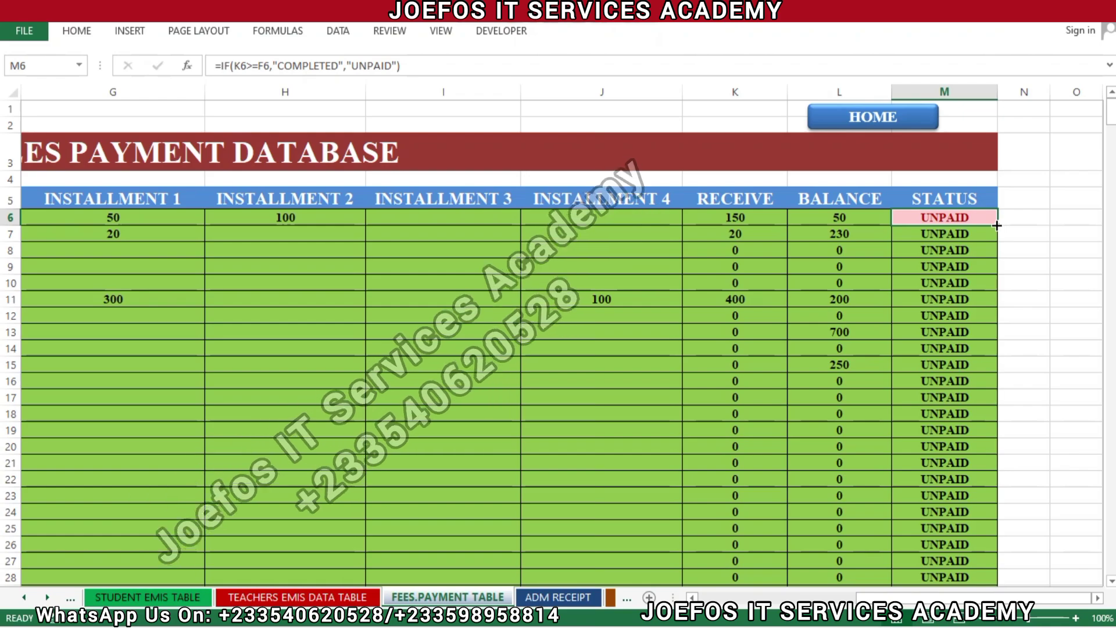
Fill STATUS cell M6 with its formatting down through row 505, and save the workbook.
{"action": "mouse_move", "coordinate": [996, 225]}
{"action": "left_mouse_down"}
{"action": "mouse_move", "coordinate": [930, 299]}
{"action": "mouse_move", "coordinate": [959, 582]}
{"action": "mouse_move", "coordinate": [987, 625]}
{"action": "mouse_move", "coordinate": [978, 587]}
{"action": "left_mouse_up"}
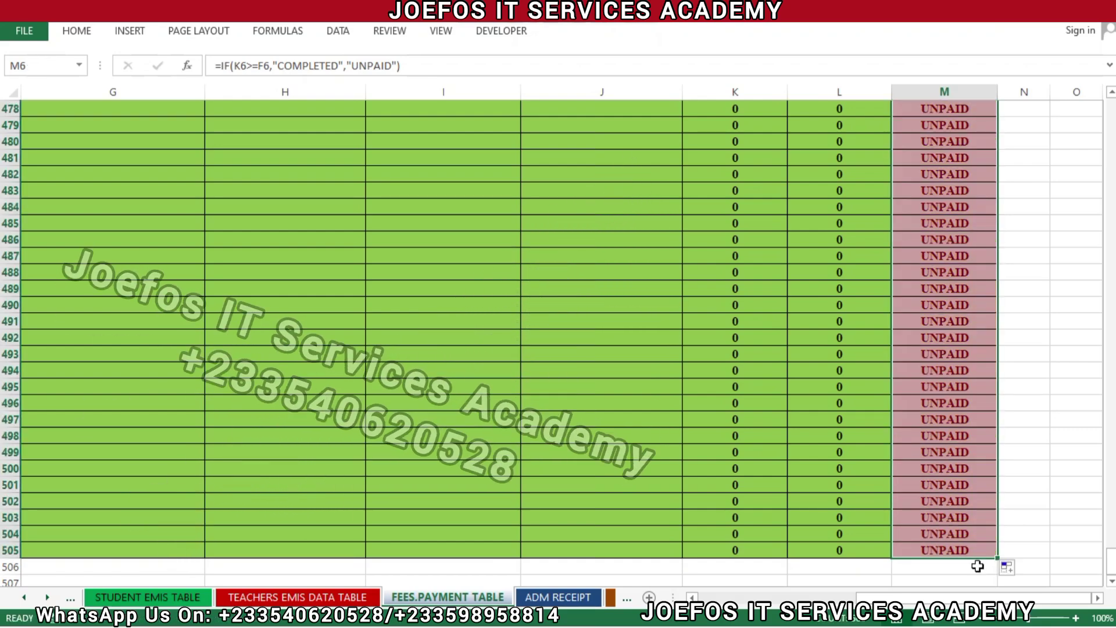
{"action": "left_click", "coordinate": [844, 403]}
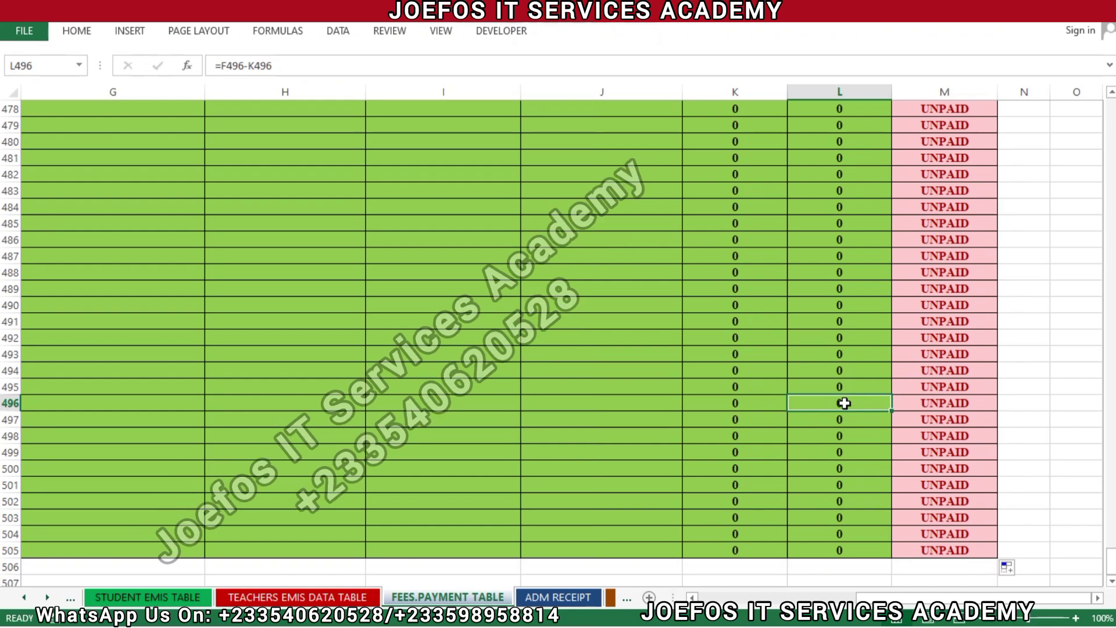
{"action": "key", "text": "ctrl+s"}
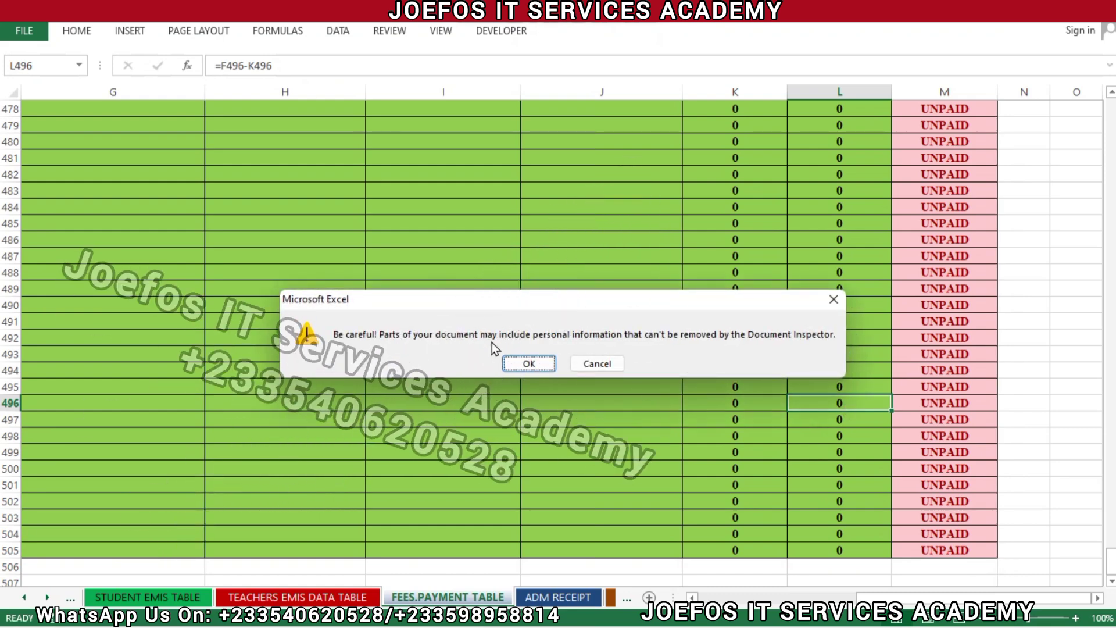
{"action": "left_click", "coordinate": [522, 359]}
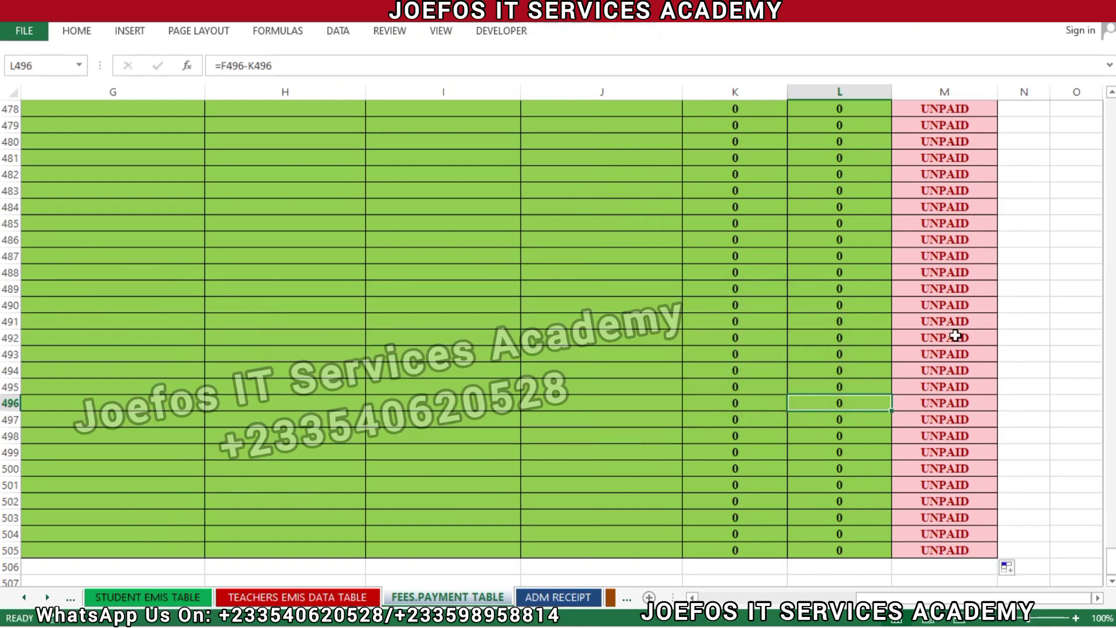
Add a second Equal To highlight rule to cell M6 that formats COMPLETED with Yellow Fill with Dark Yellow Text.
{"action": "left_click_drag", "start_coordinate": [1111, 560], "coordinate": [1111, 111]}
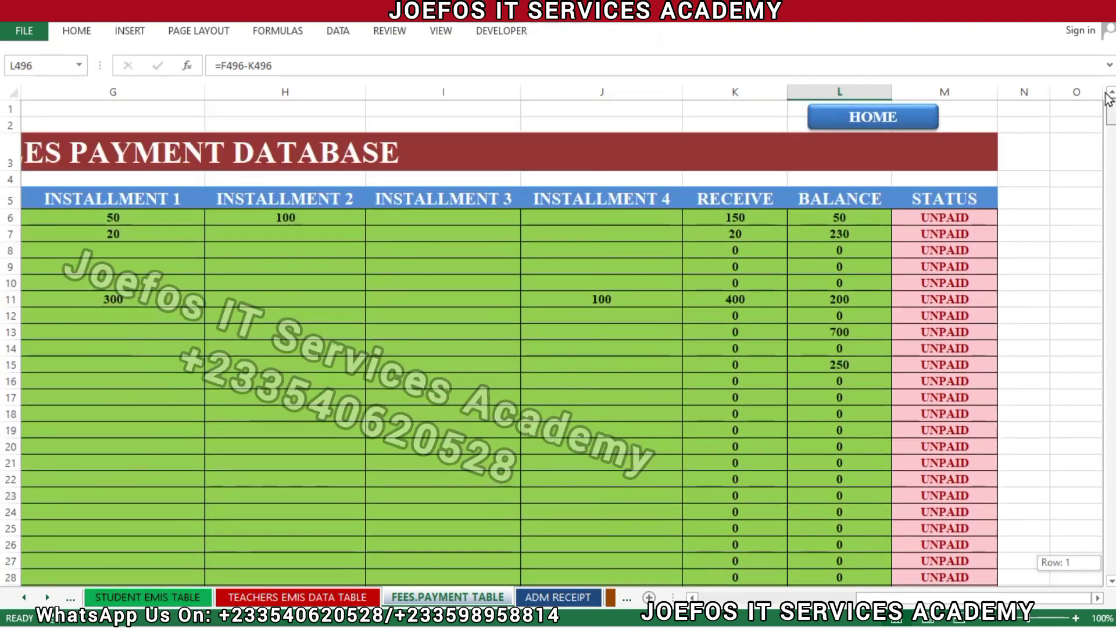
{"action": "left_click", "coordinate": [956, 216]}
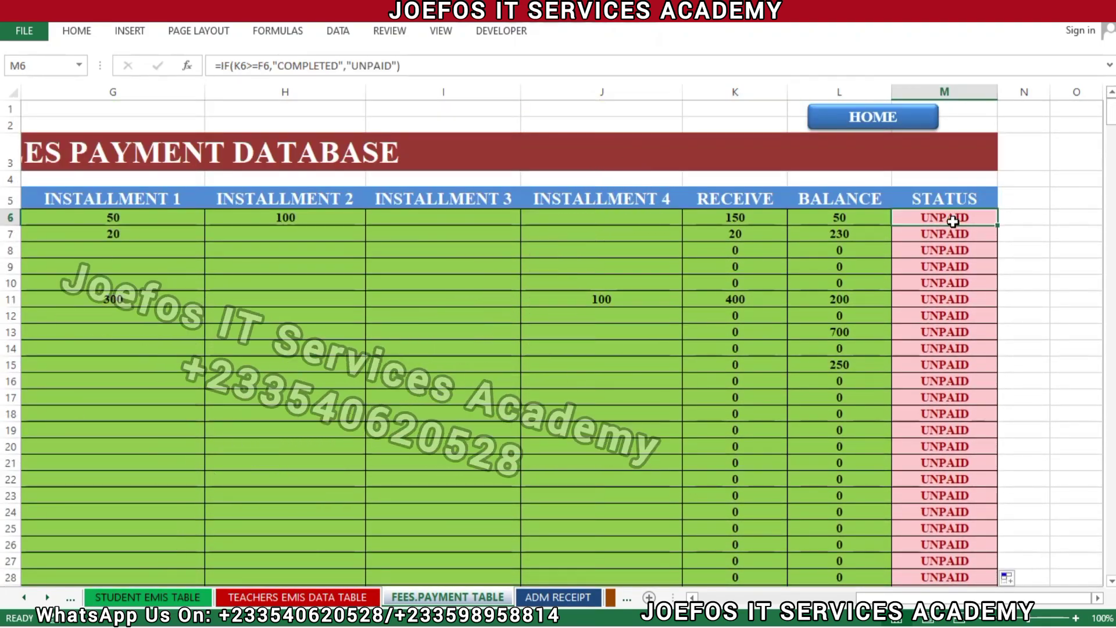
{"action": "left_click", "coordinate": [78, 30]}
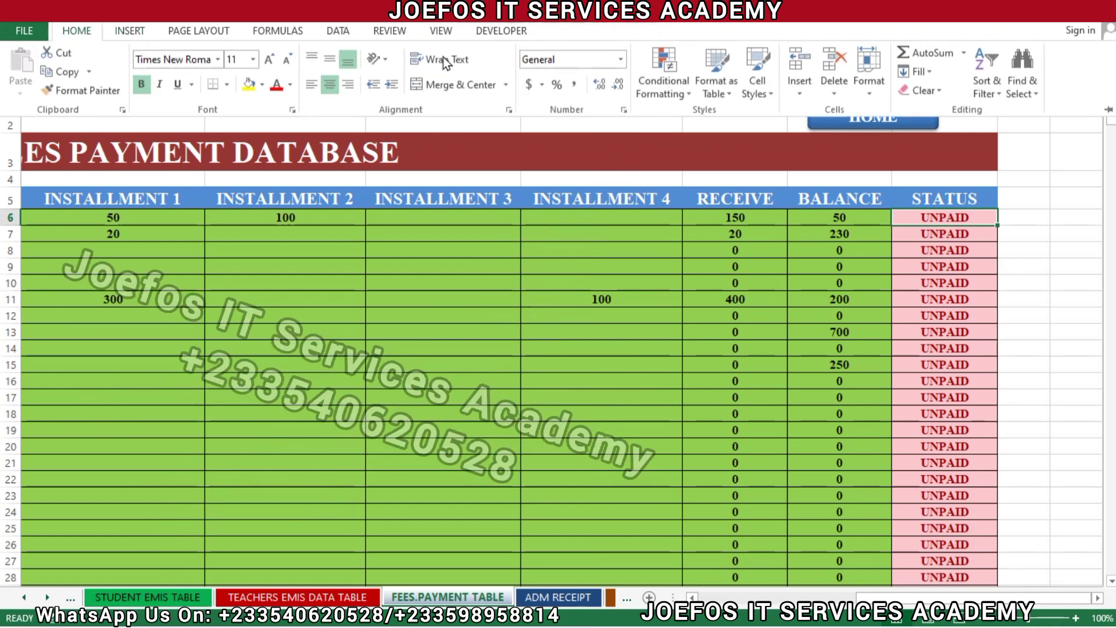
{"action": "left_click", "coordinate": [675, 79]}
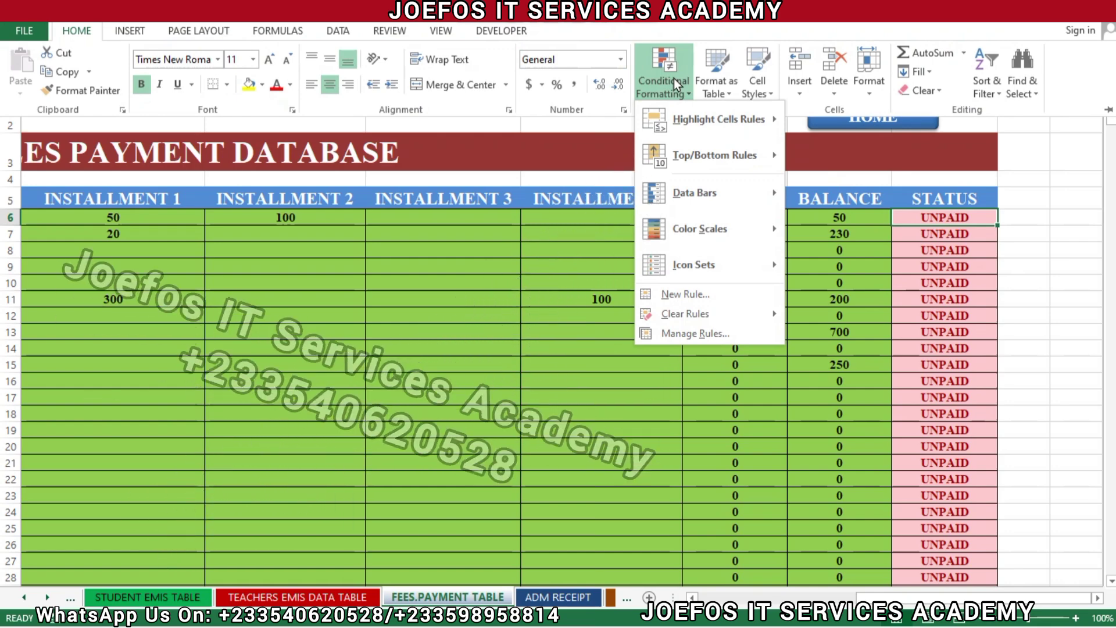
{"action": "mouse_move", "coordinate": [696, 121]}
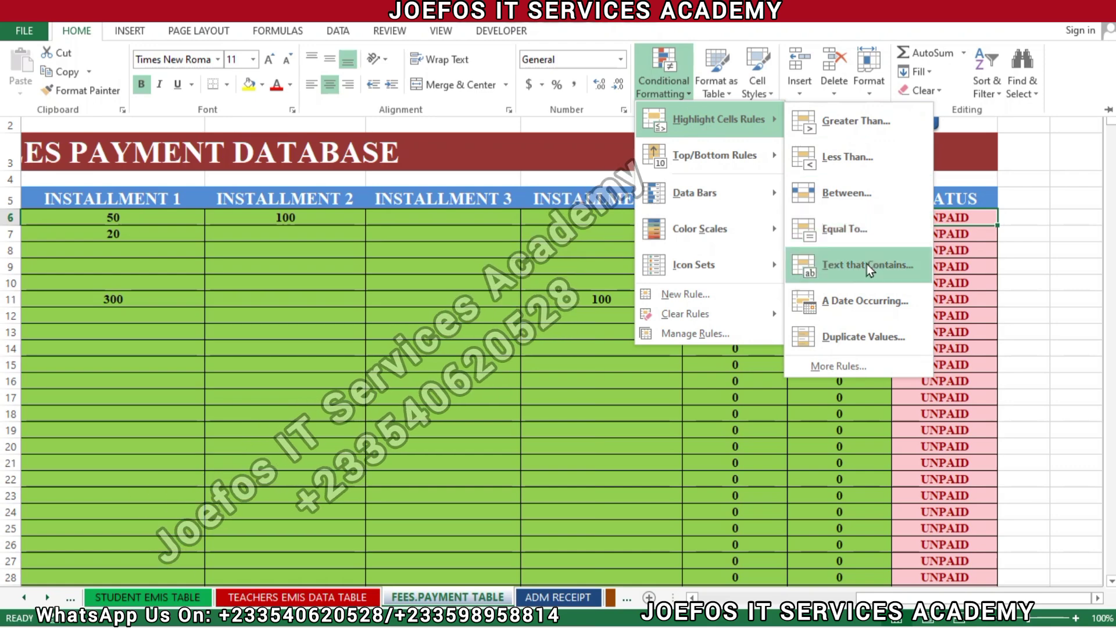
{"action": "key", "text": "Escape"}
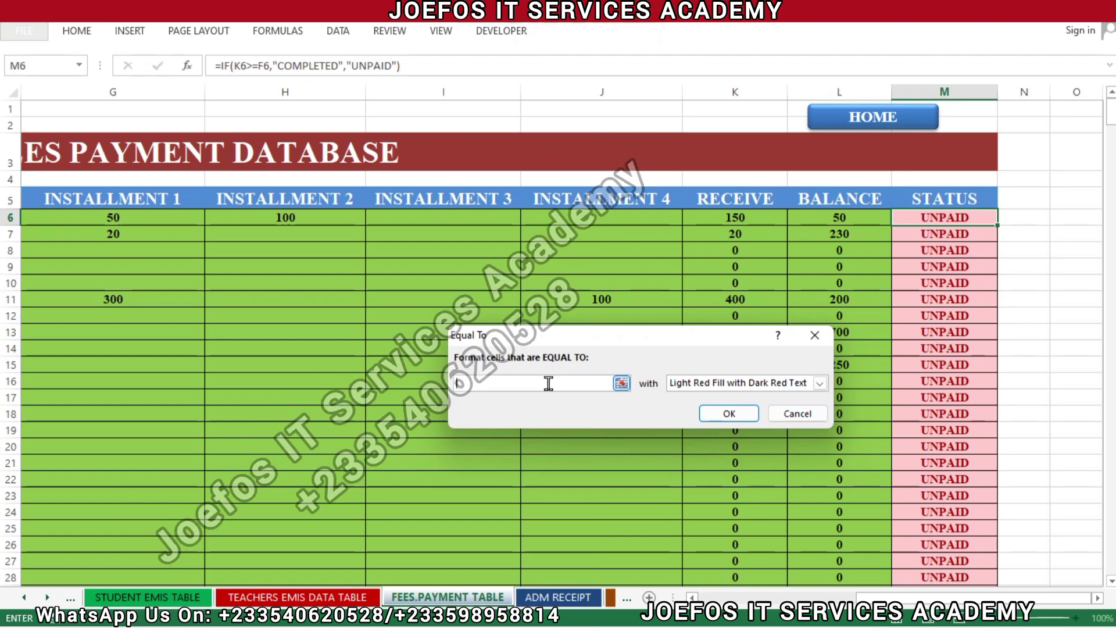
{"action": "type", "text": "COMPLETED"}
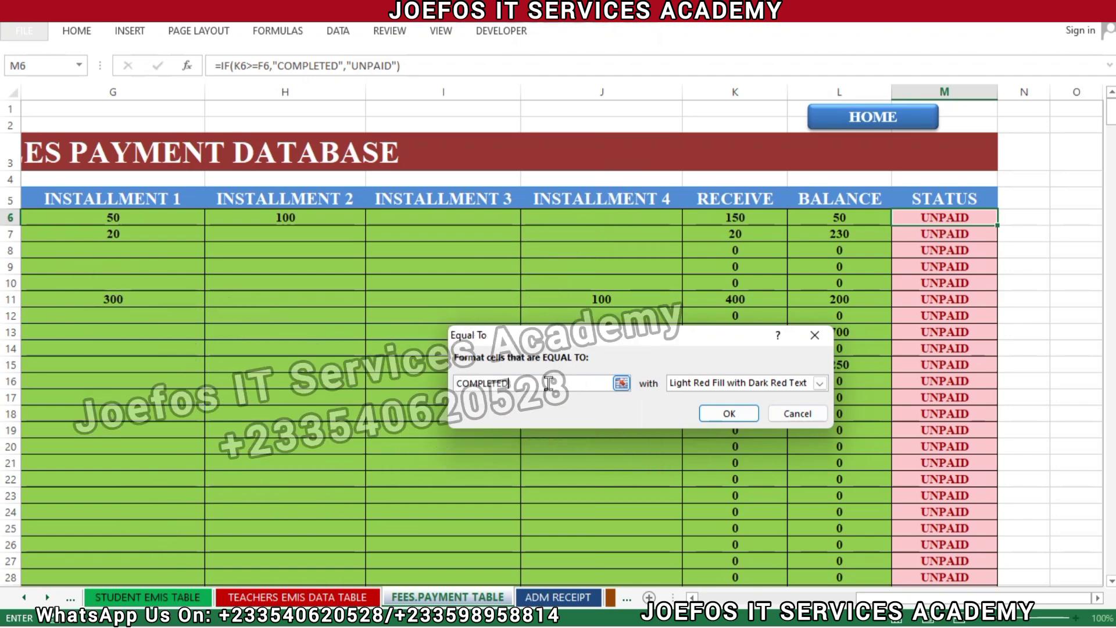
{"action": "left_click", "coordinate": [818, 385]}
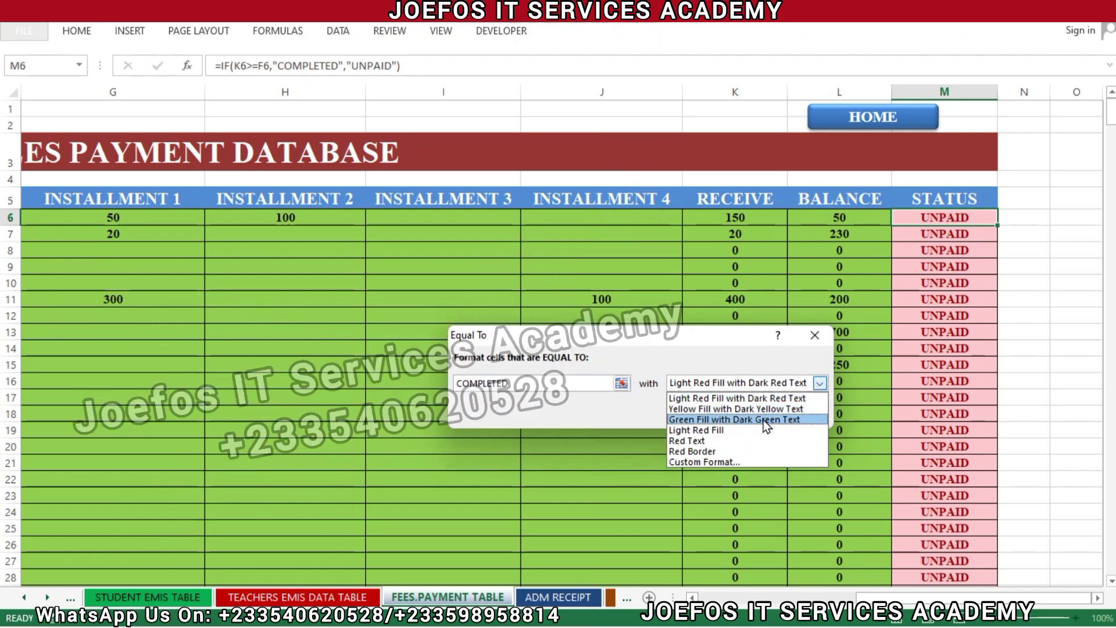
{"action": "left_click", "coordinate": [725, 429]}
{"action": "left_click", "coordinate": [820, 383]}
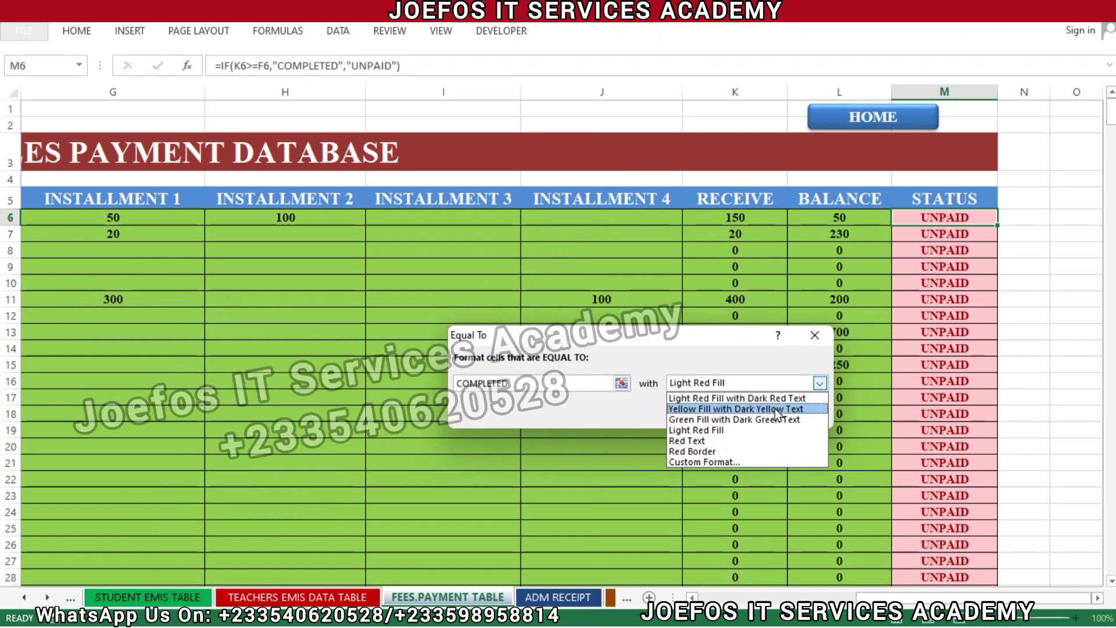
{"action": "left_click", "coordinate": [737, 408]}
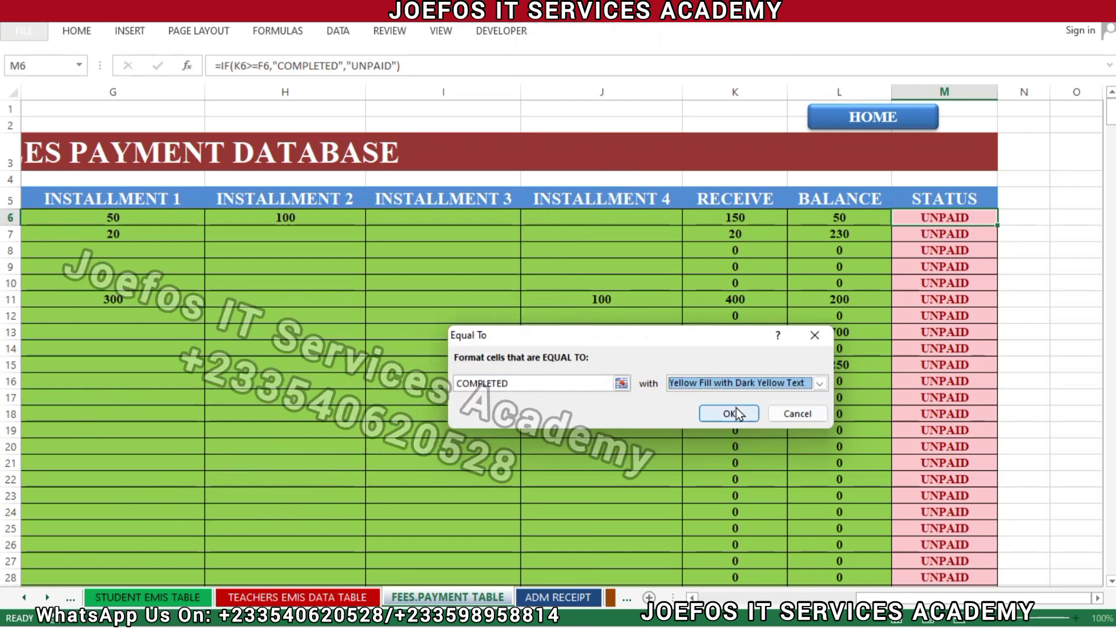
{"action": "left_click", "coordinate": [736, 411]}
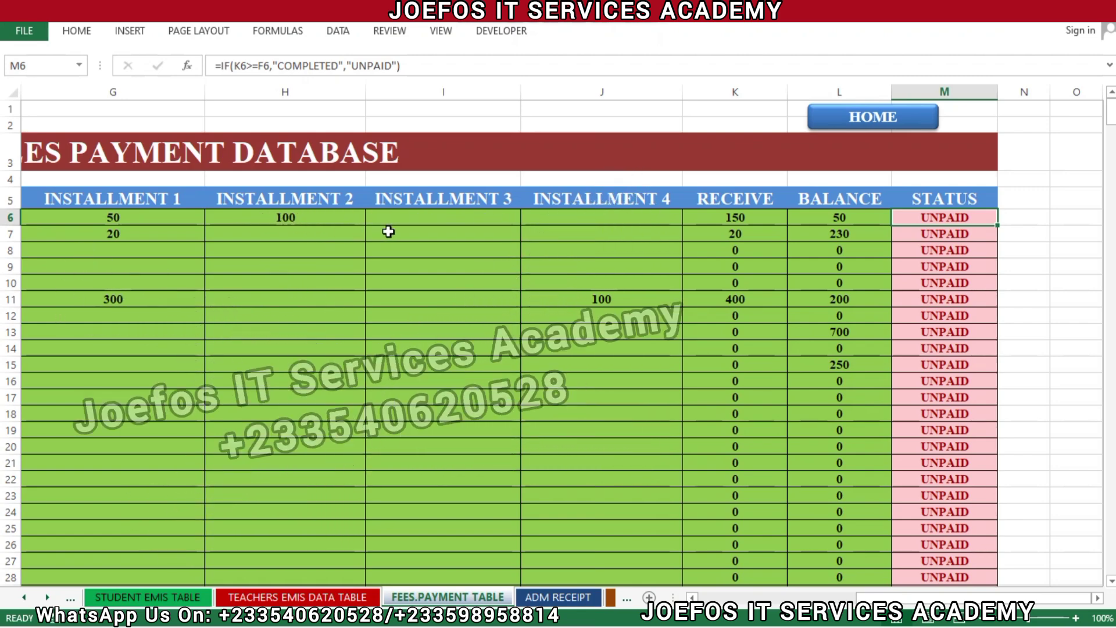
Enter 50 under INSTALLMENT 3 in row 6, and fill STATUS cell M6 down through row 505.
{"action": "left_click", "coordinate": [459, 216]}
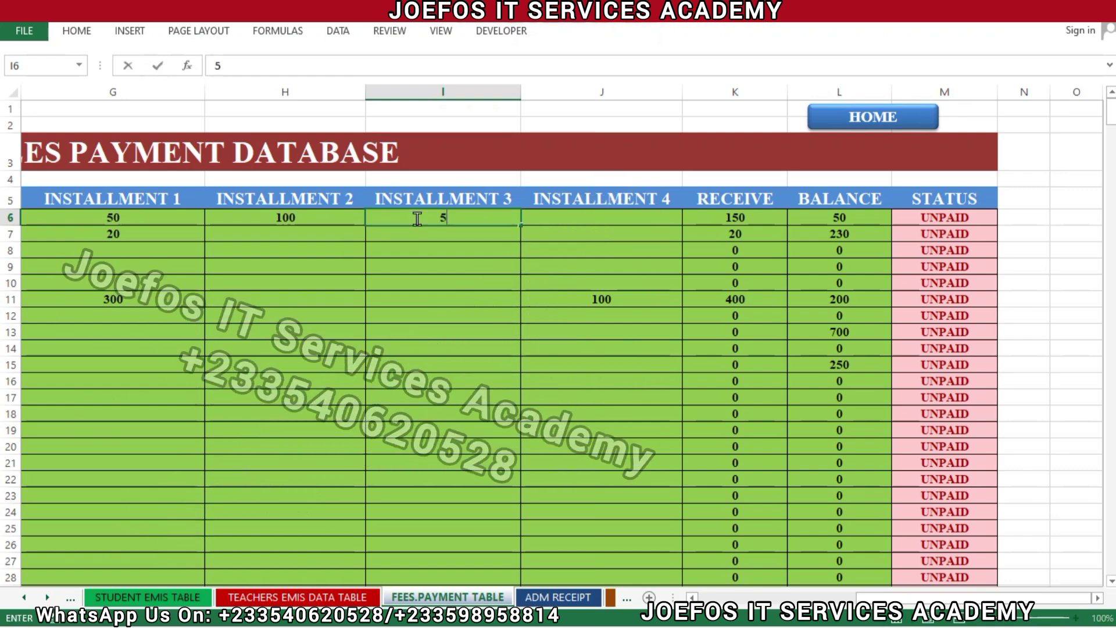
{"action": "key", "text": "Return"}
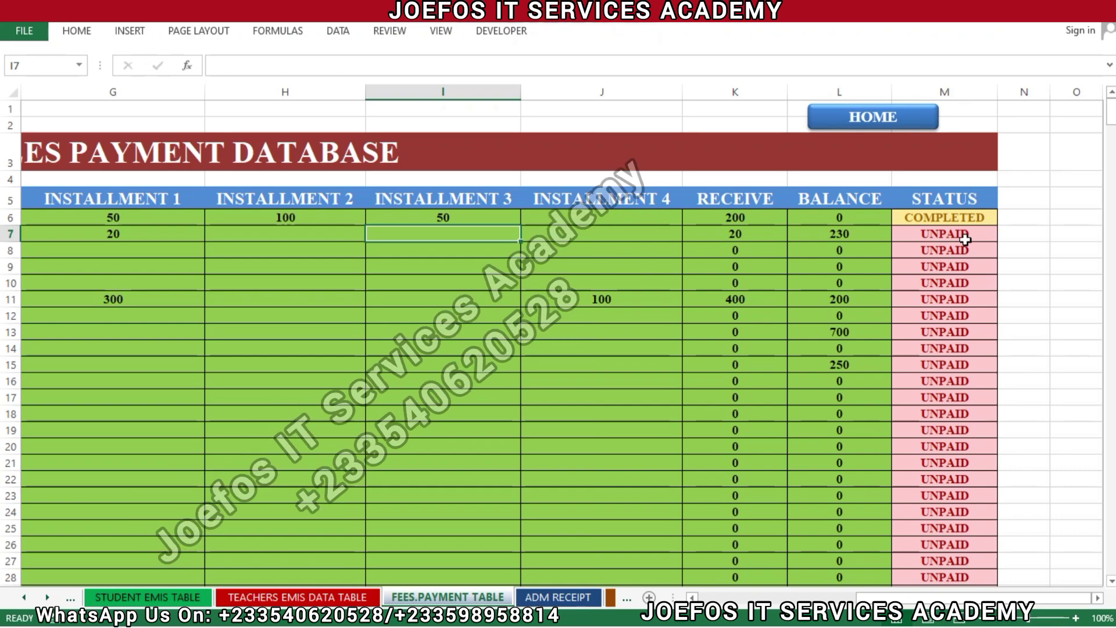
{"action": "left_click", "coordinate": [987, 215]}
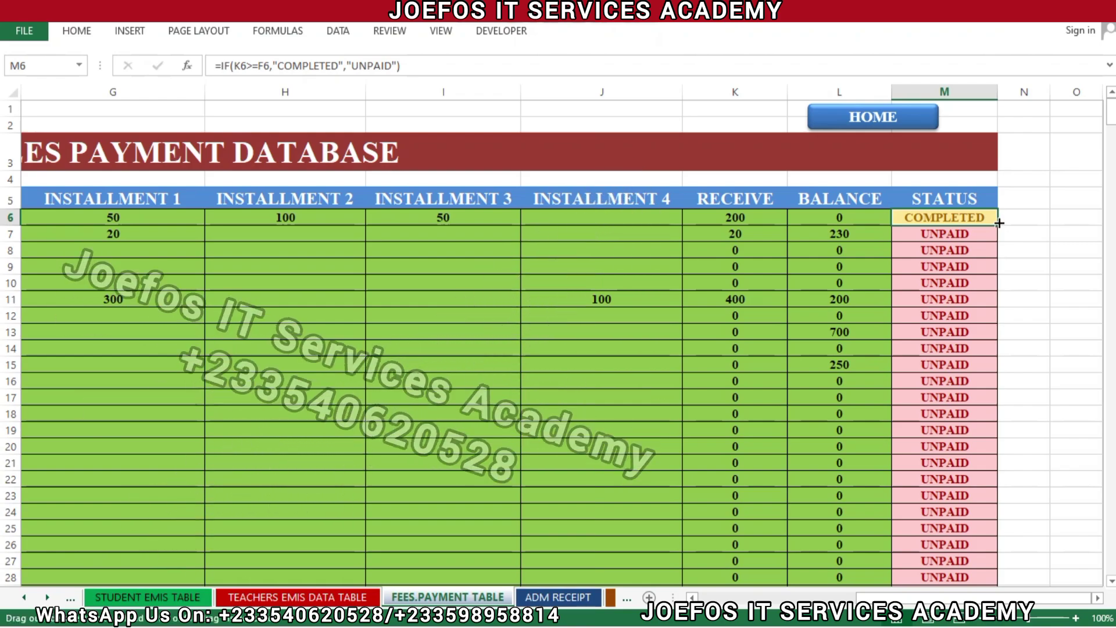
{"action": "mouse_move", "coordinate": [1017, 559]}
{"action": "left_mouse_down"}
{"action": "mouse_move", "coordinate": [1026, 625]}
{"action": "mouse_move", "coordinate": [1015, 528]}
{"action": "left_mouse_up"}
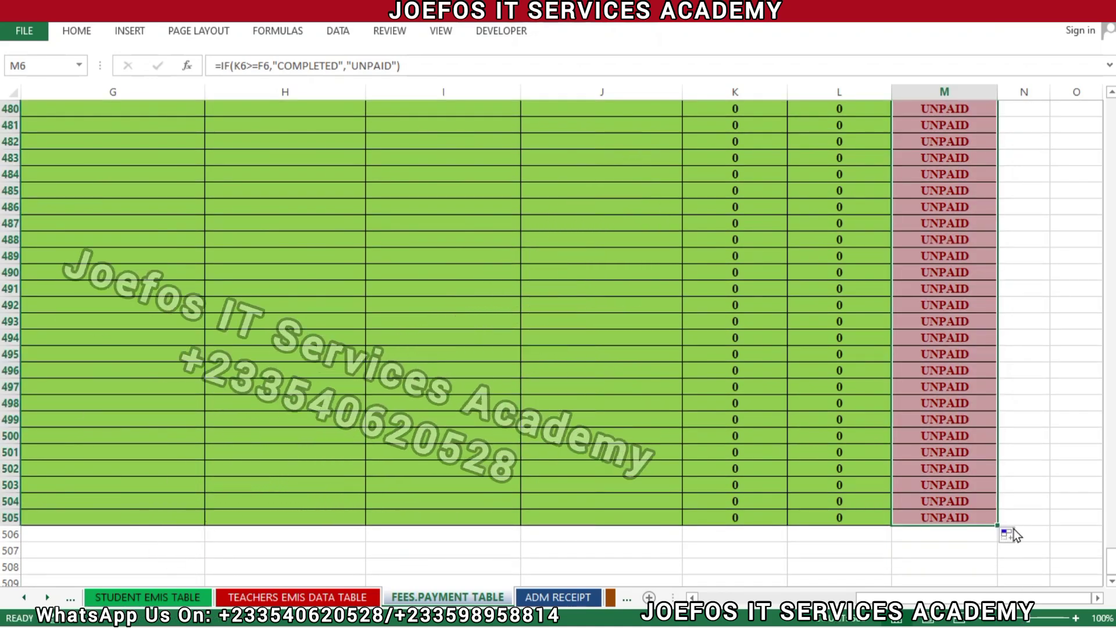
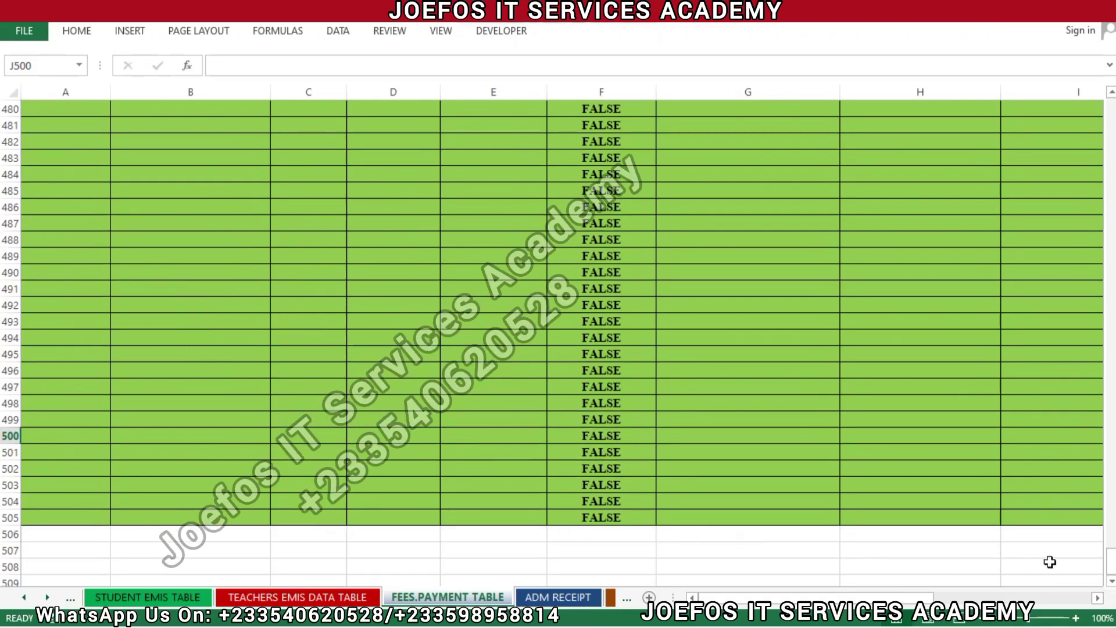
Fill in test record row 505 with BASIC TWO in C505, 200 in G505 and 150 in H505, and check its STATUS cell.
{"action": "left_click", "coordinate": [315, 513]}
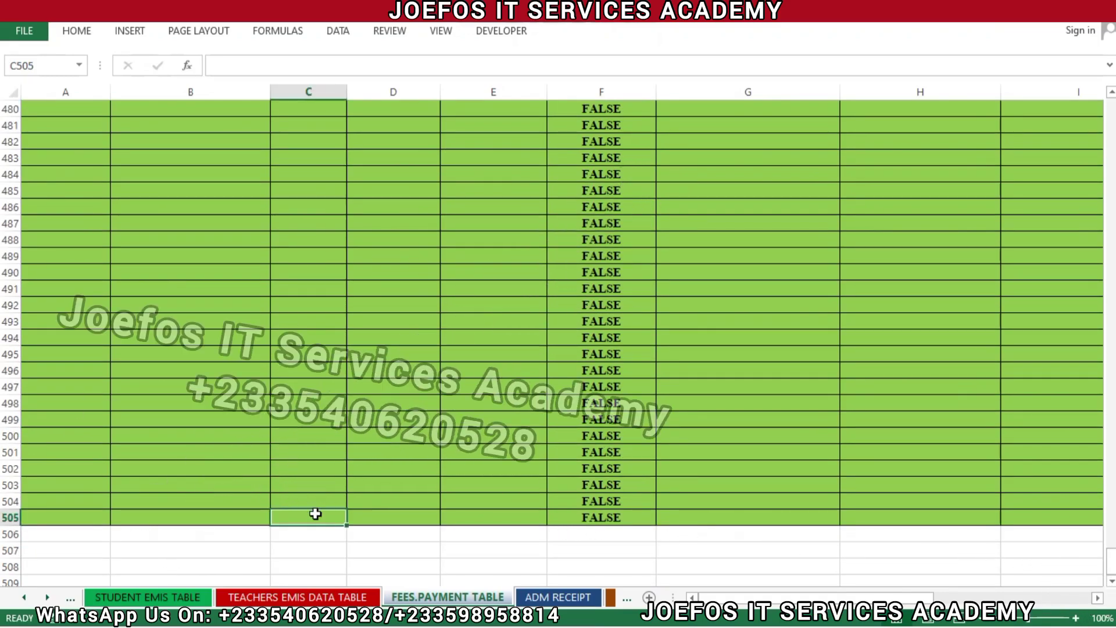
{"action": "type", "text": "BASIC TWO"}
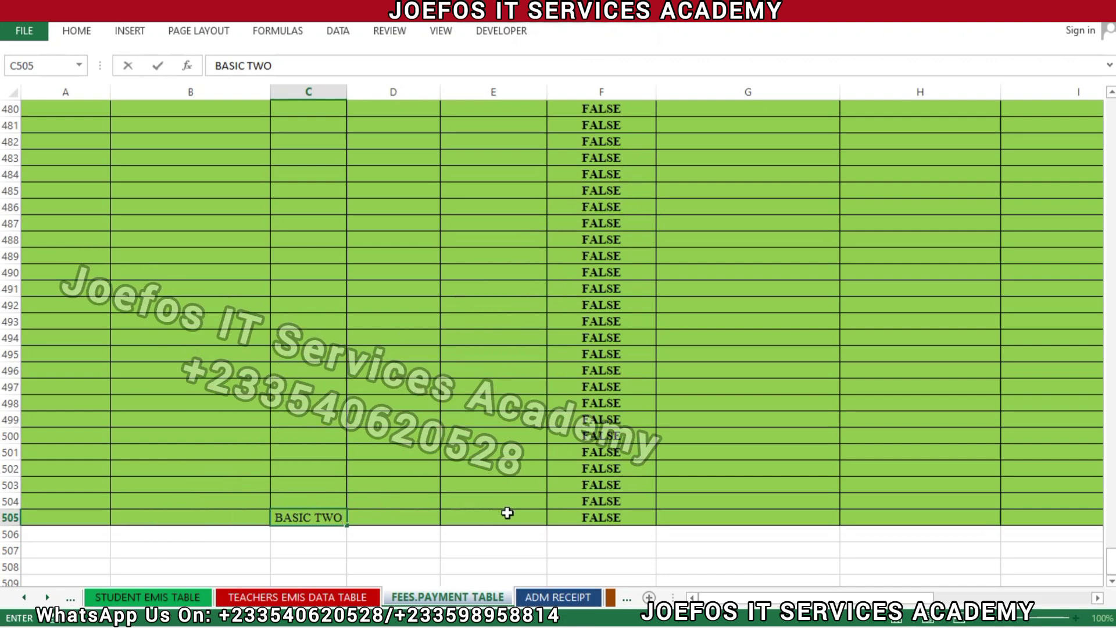
{"action": "left_click", "coordinate": [678, 516]}
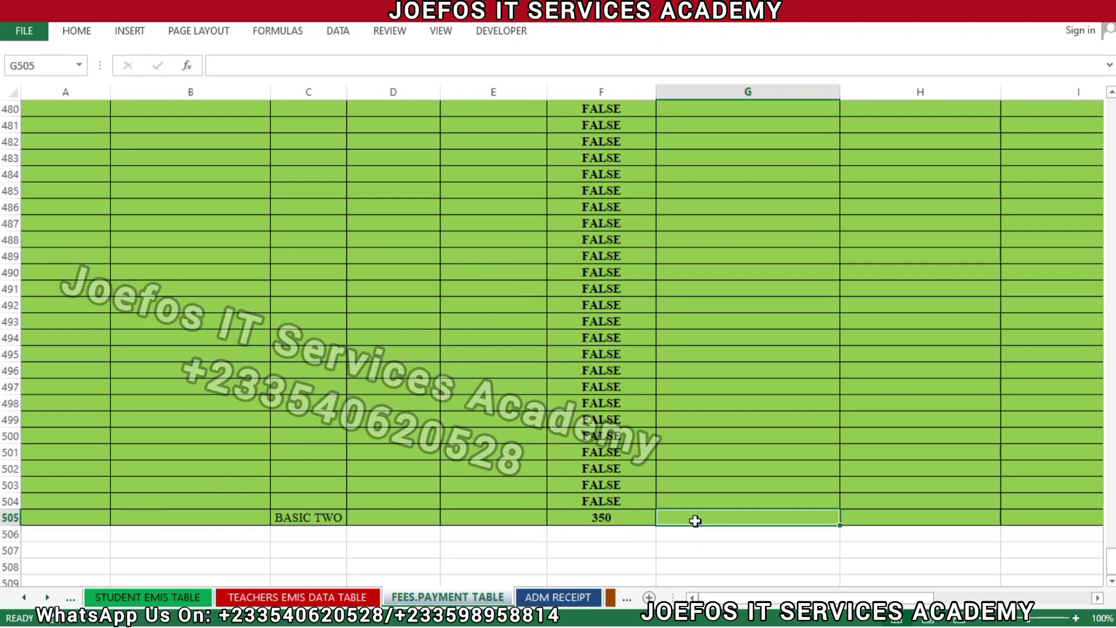
{"action": "type", "text": "200"}
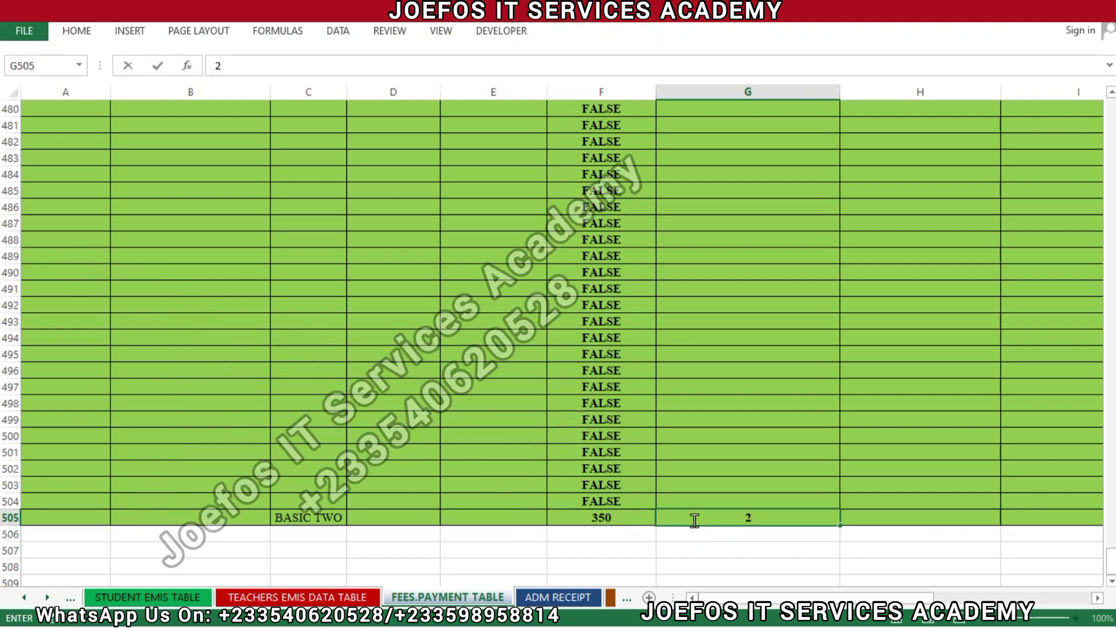
{"action": "left_click", "coordinate": [934, 514]}
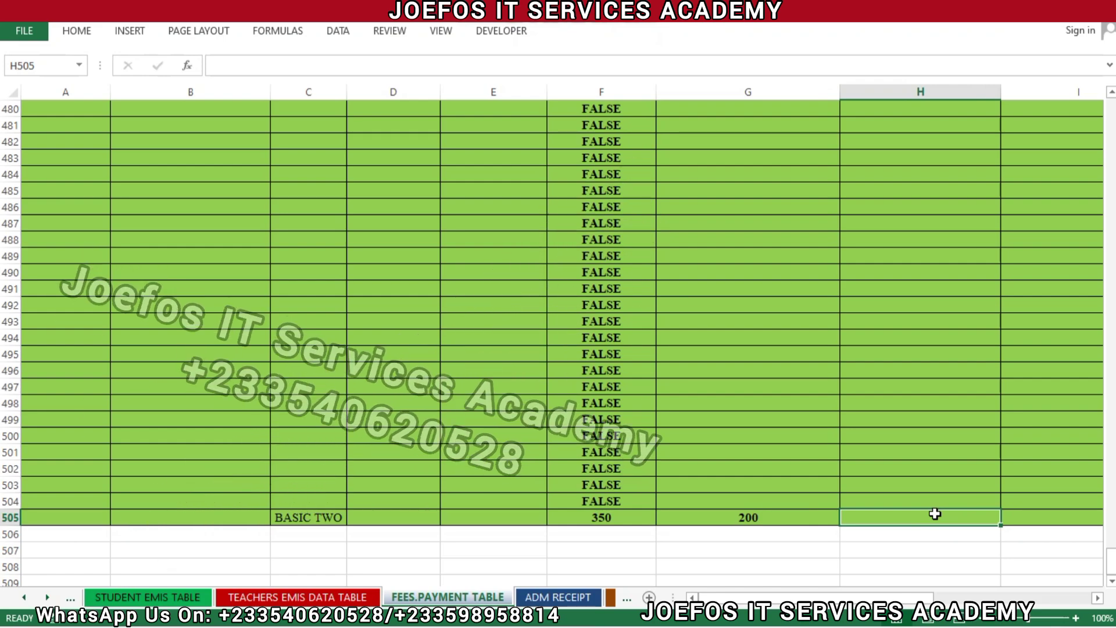
{"action": "type", "text": "150"}
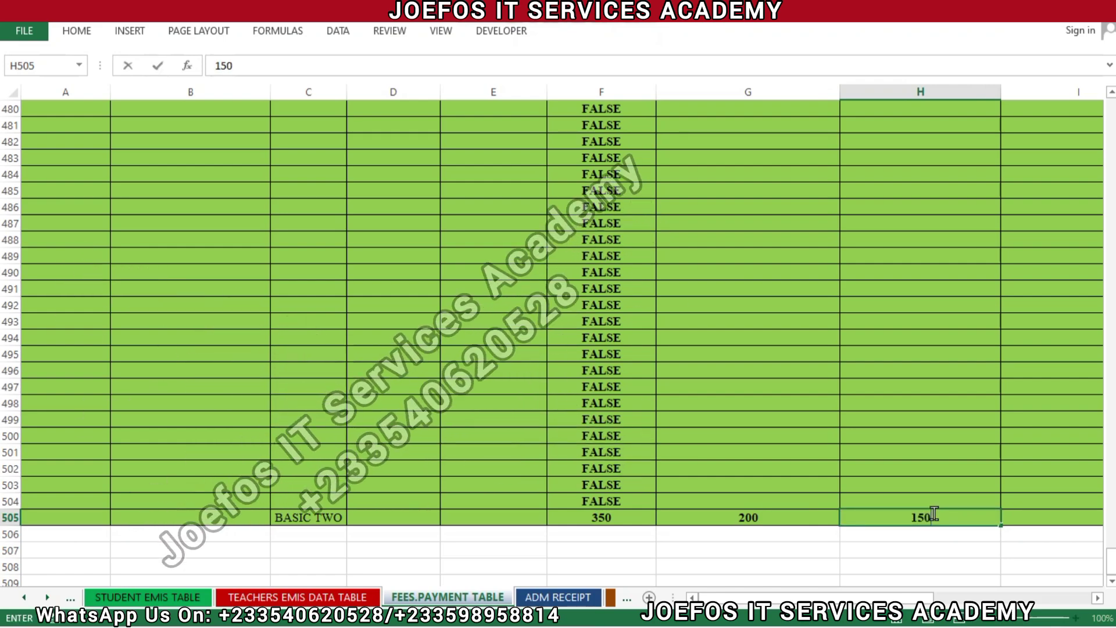
{"action": "key", "text": "Return"}
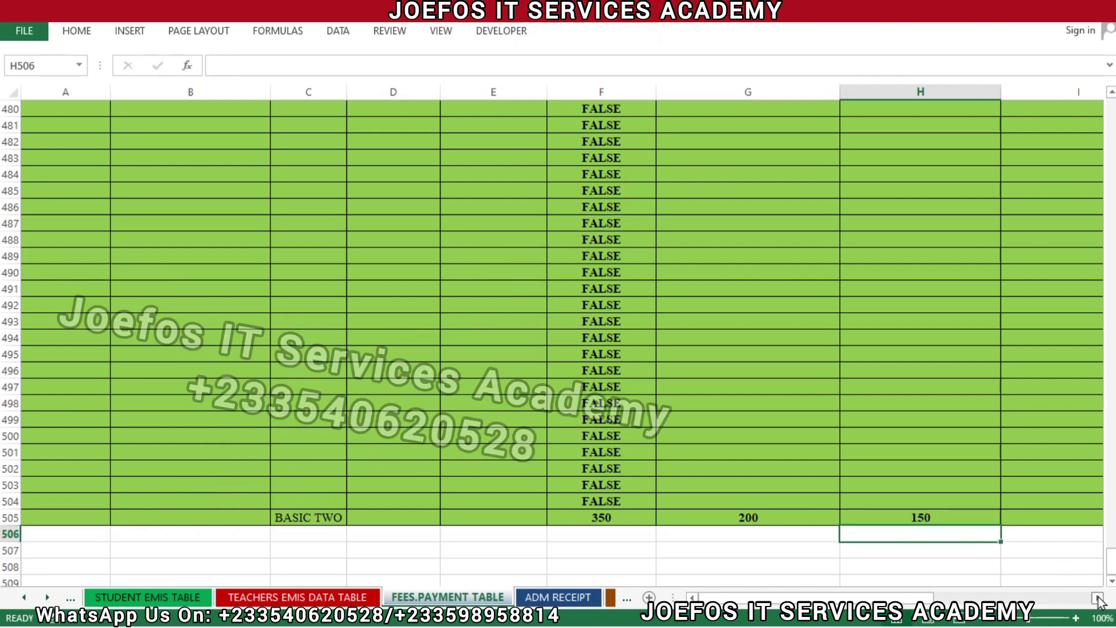
{"action": "scroll", "coordinate": [1099, 598], "scroll_direction": "right", "scroll_amount": 7}
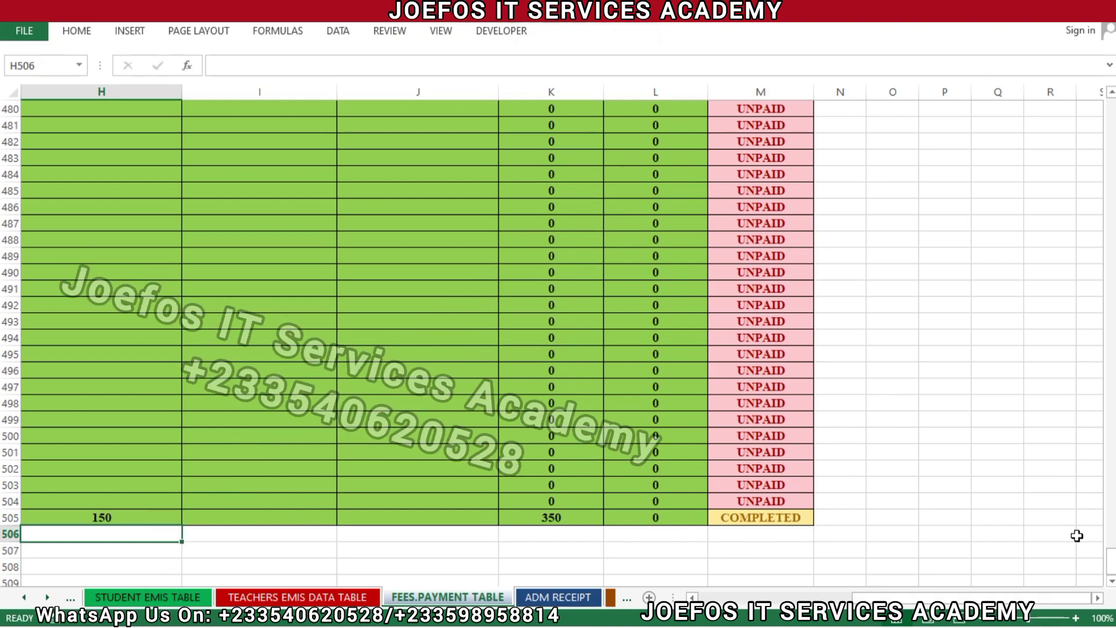
Enter 200 under INSTALLMENT 3 in row 11 of the fees payment table.
{"action": "left_click_drag", "start_coordinate": [1111, 573], "coordinate": [1111, 114]}
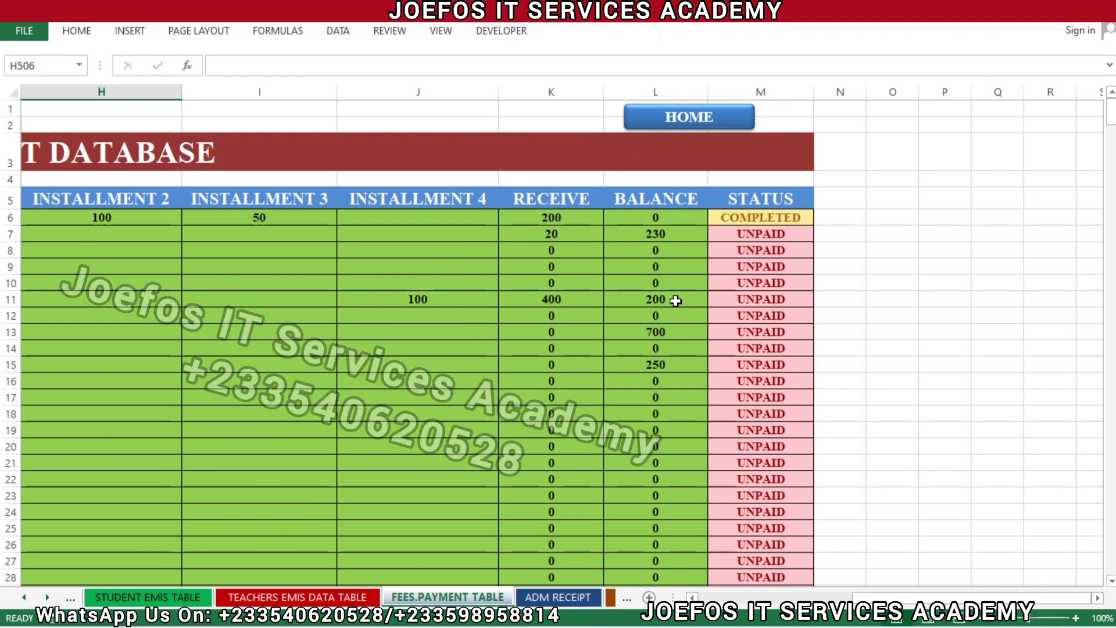
{"action": "left_click", "coordinate": [245, 297]}
{"action": "type", "text": "200"}
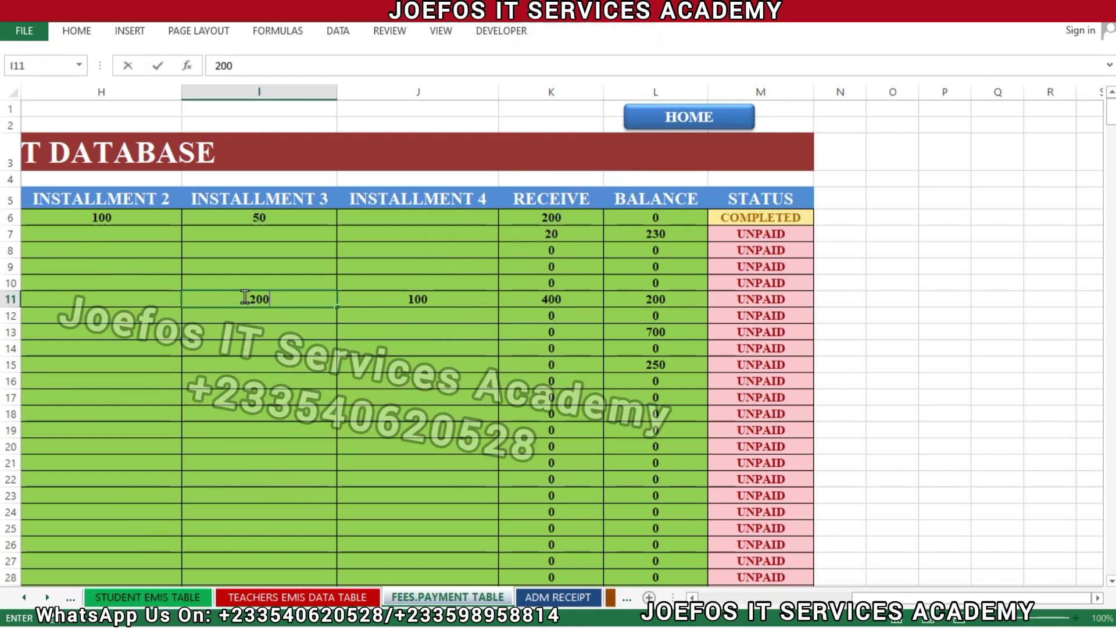
{"action": "key", "text": "Return"}
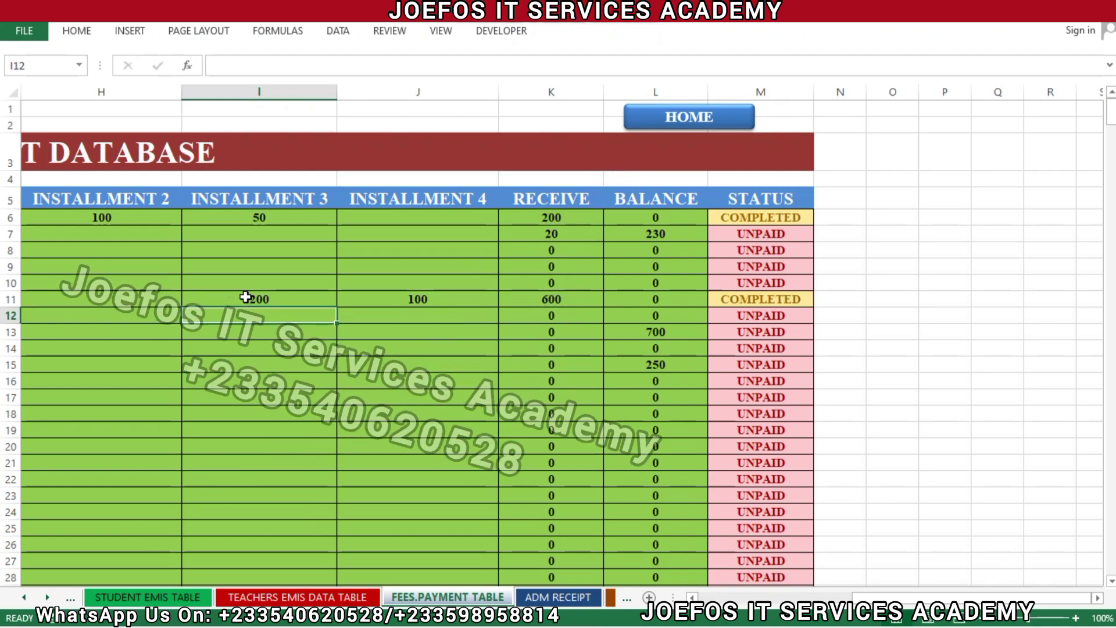